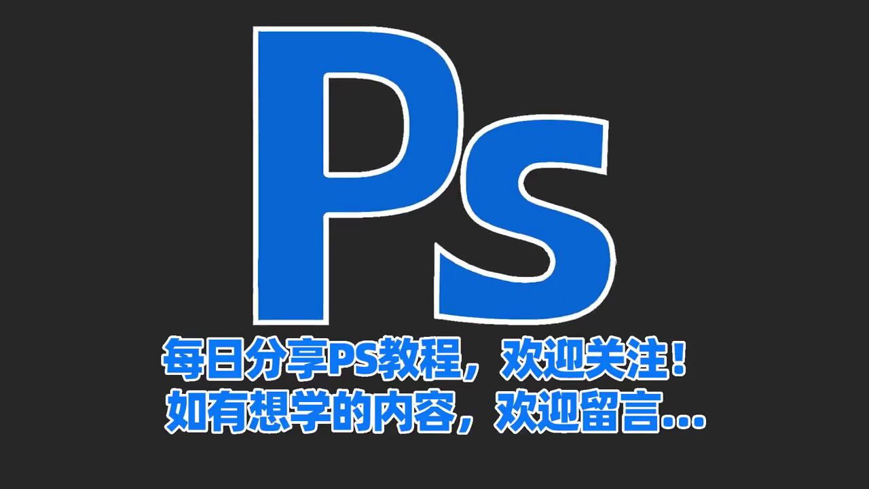
Step: Copy the 041-OK.JPG photo to a new layer and open the copy in Camera Raw Filter
{"action": "key", "text": "ctrl+j"}
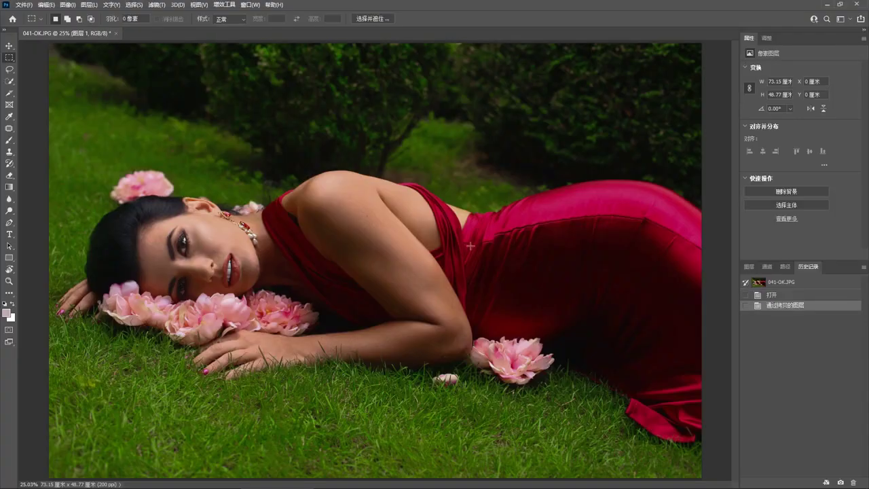
{"action": "left_click", "coordinate": [164, 6]}
{"action": "left_click", "coordinate": [190, 78]}
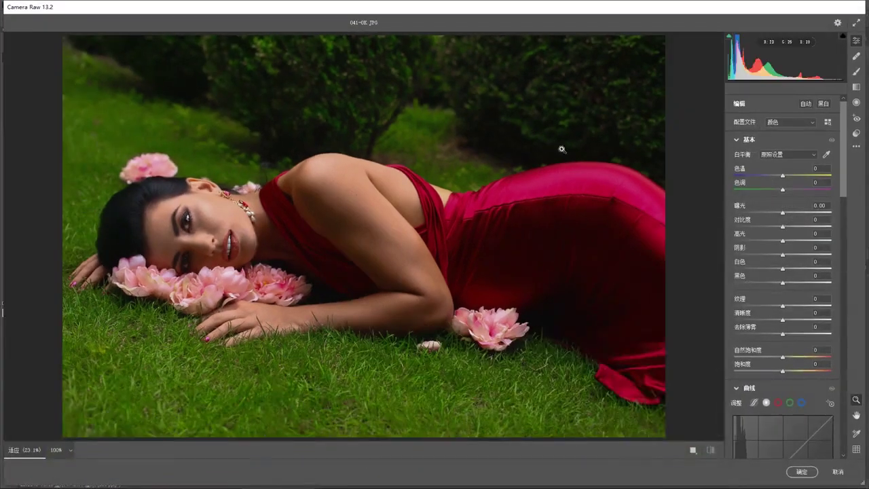
Step: Set Basic Exposure +1.30, Highlights -36, Dehaze +26, Vibrance +37, Saturation -13, Blacks +21
{"action": "left_click", "coordinate": [796, 213]}
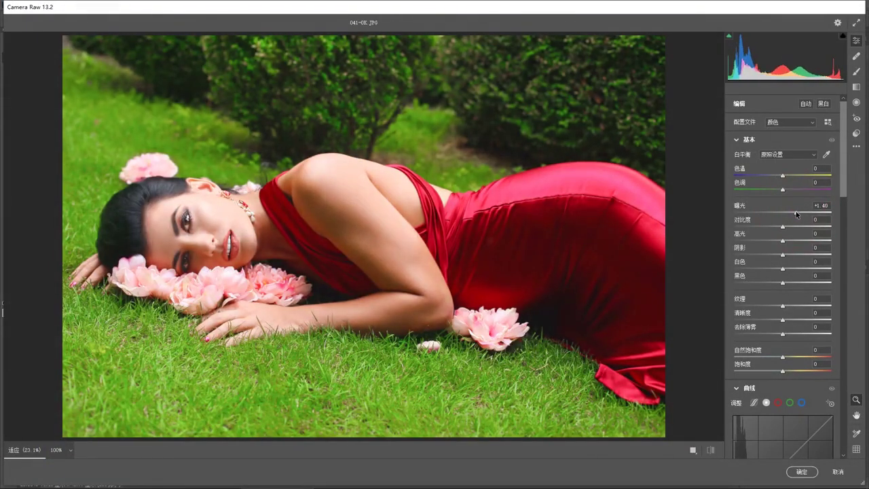
{"action": "left_click_drag", "start_coordinate": [796, 213], "coordinate": [795, 213]}
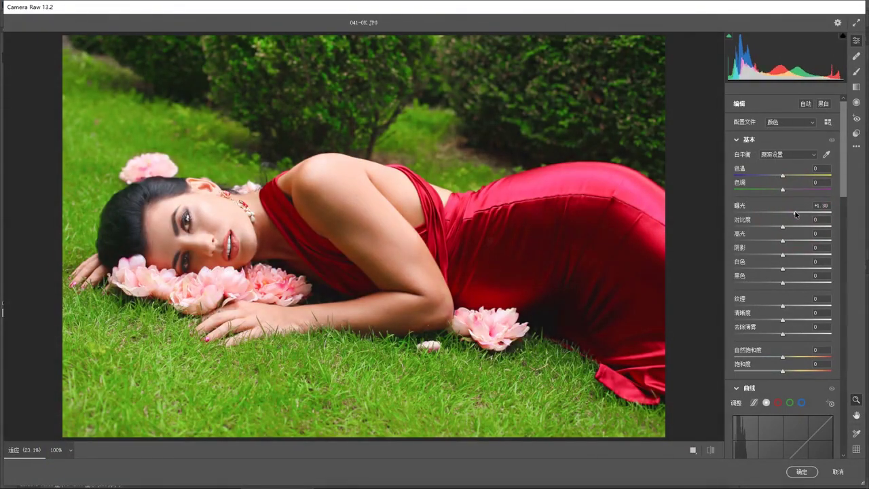
{"action": "left_click", "coordinate": [766, 241]}
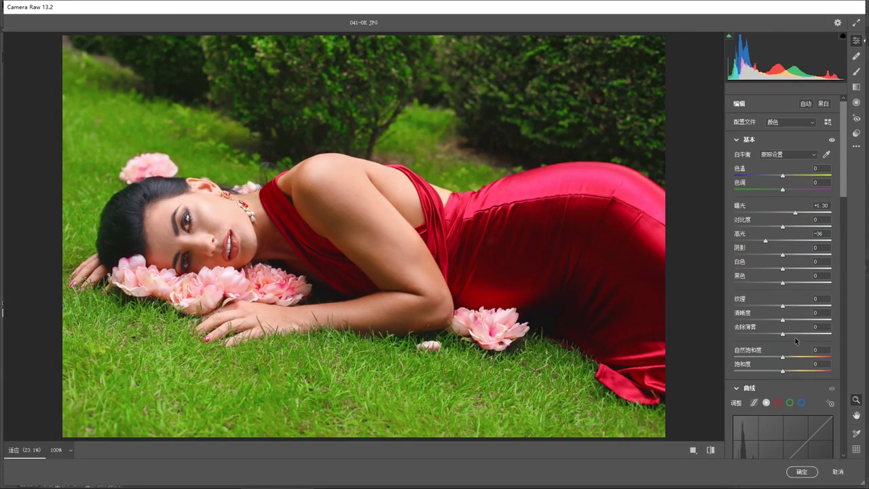
{"action": "mouse_move", "coordinate": [795, 334]}
{"action": "left_mouse_down"}
{"action": "mouse_move", "coordinate": [809, 334]}
{"action": "mouse_move", "coordinate": [796, 335]}
{"action": "left_mouse_up"}
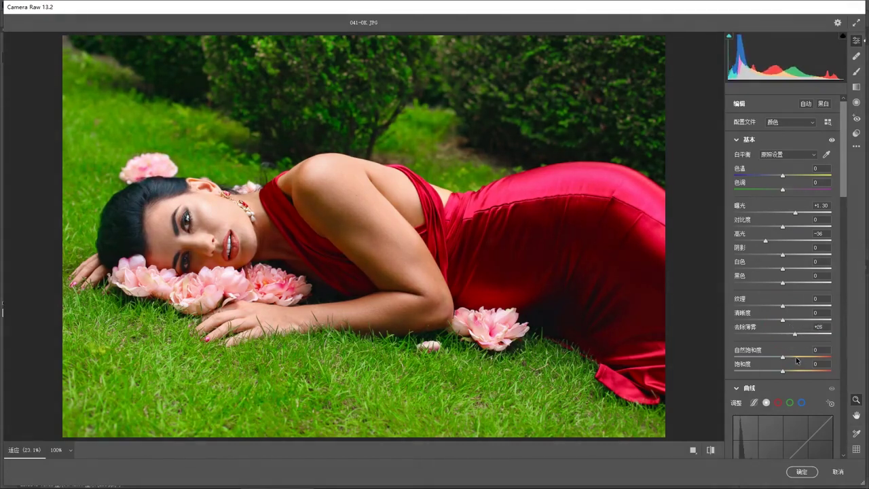
{"action": "left_click", "coordinate": [797, 359]}
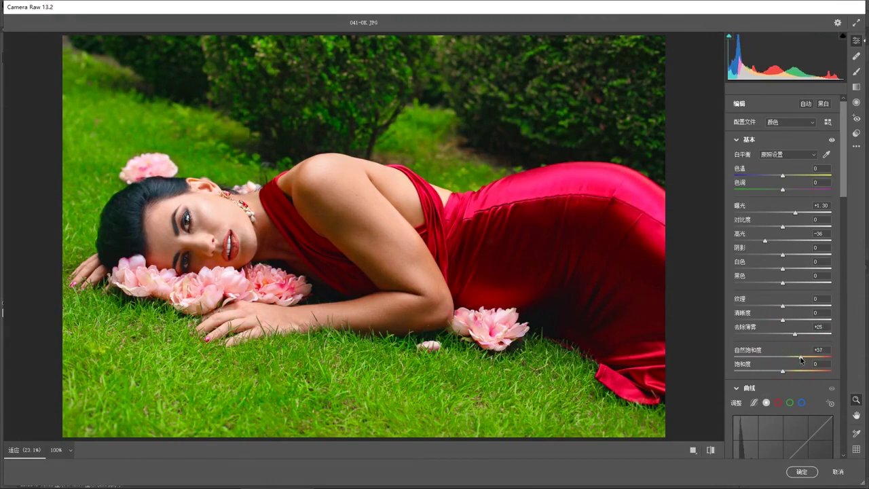
{"action": "left_click", "coordinate": [777, 371]}
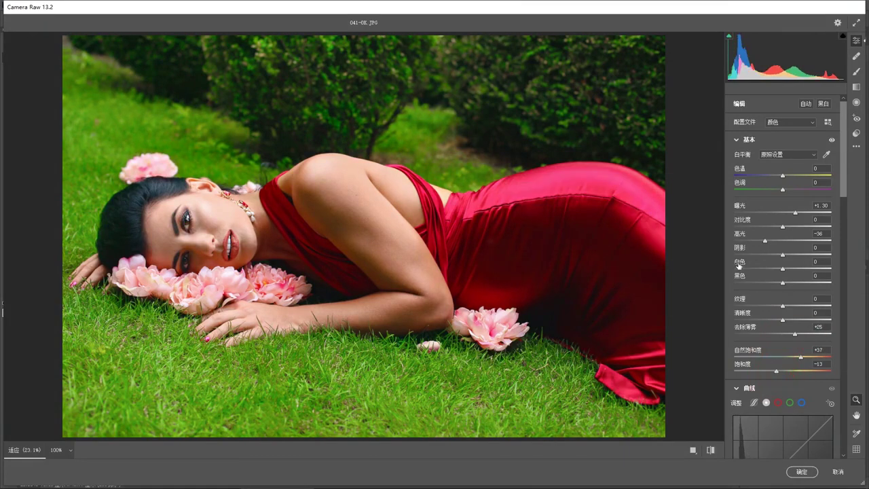
{"action": "left_click", "coordinate": [793, 282]}
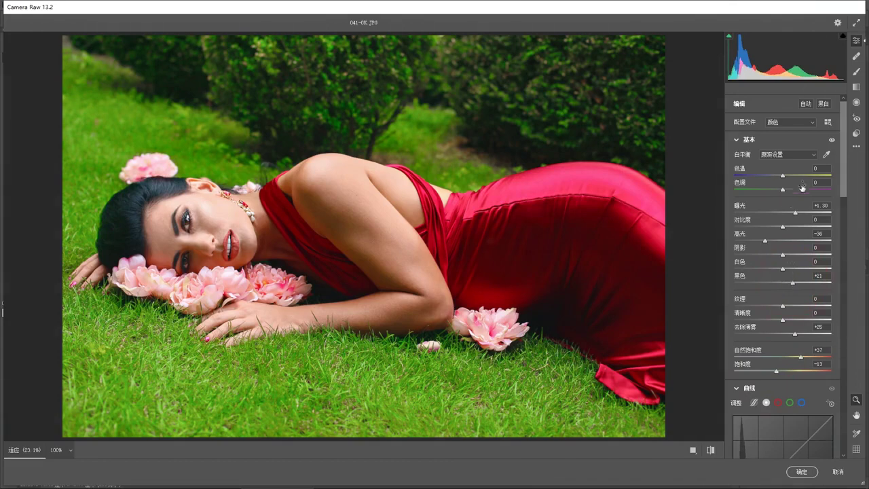
{"action": "left_click_drag", "start_coordinate": [842, 151], "coordinate": [827, 441]}
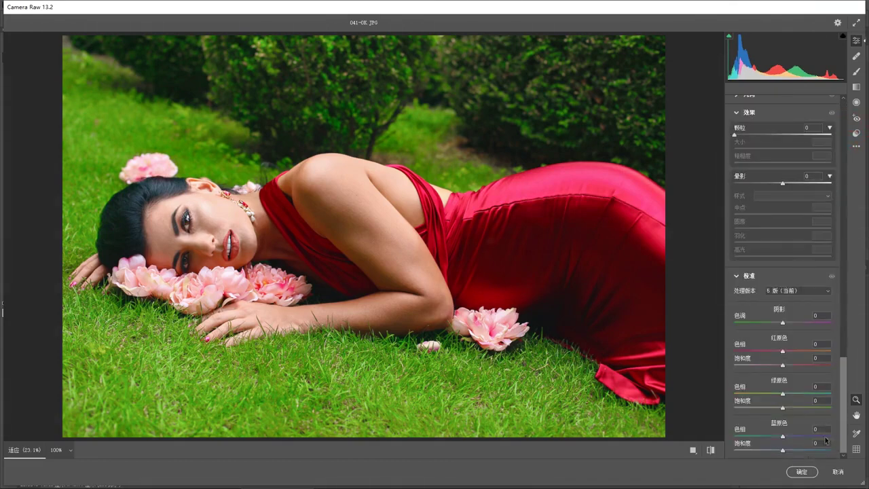
Step: Set Calibration Blue Primary Saturation +40, Green Primary Hue +14 and Red Primary Hue -8
{"action": "left_click", "coordinate": [804, 450]}
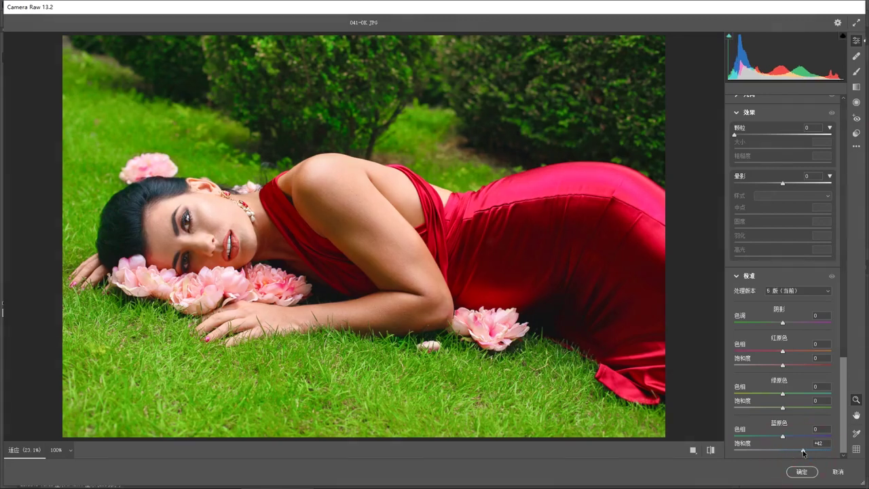
{"action": "left_click_drag", "start_coordinate": [810, 453], "coordinate": [803, 454]}
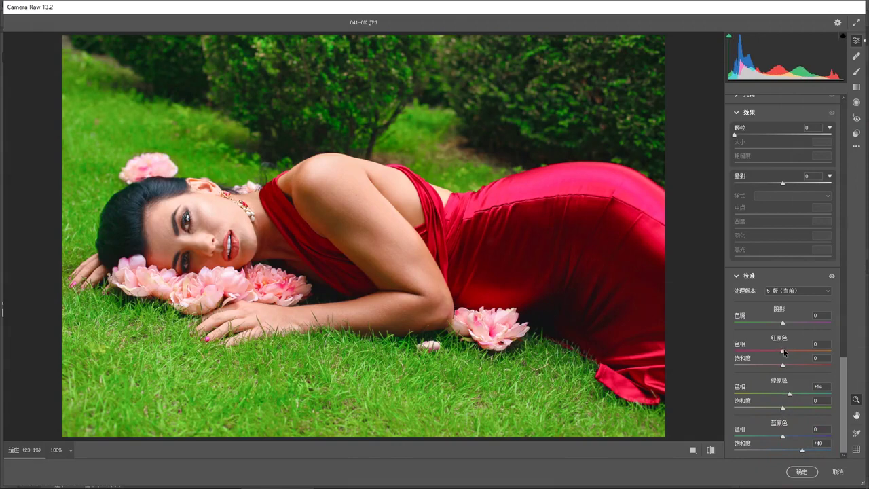
{"action": "left_click_drag", "start_coordinate": [785, 351], "coordinate": [779, 353]}
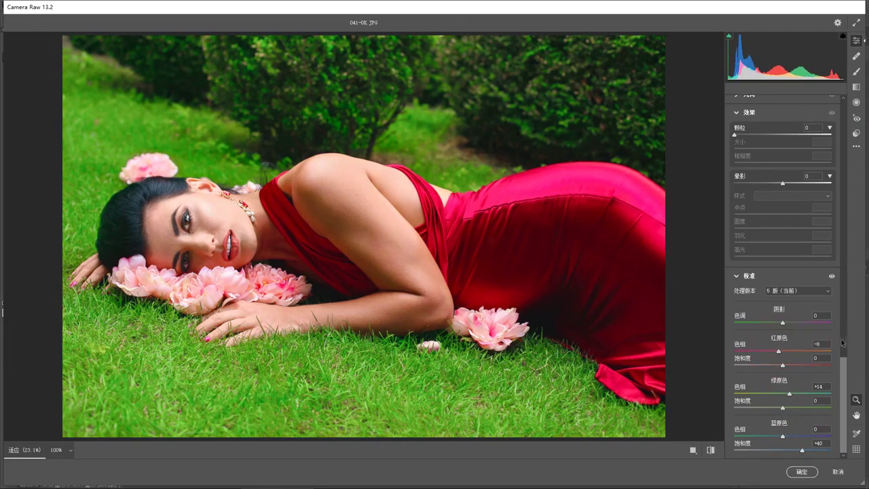
{"action": "left_click_drag", "start_coordinate": [842, 374], "coordinate": [822, 252]}
Step: Darken the grass's yellow and green luminance with the targeted adjustment tool
{"action": "left_click", "coordinate": [789, 180]}
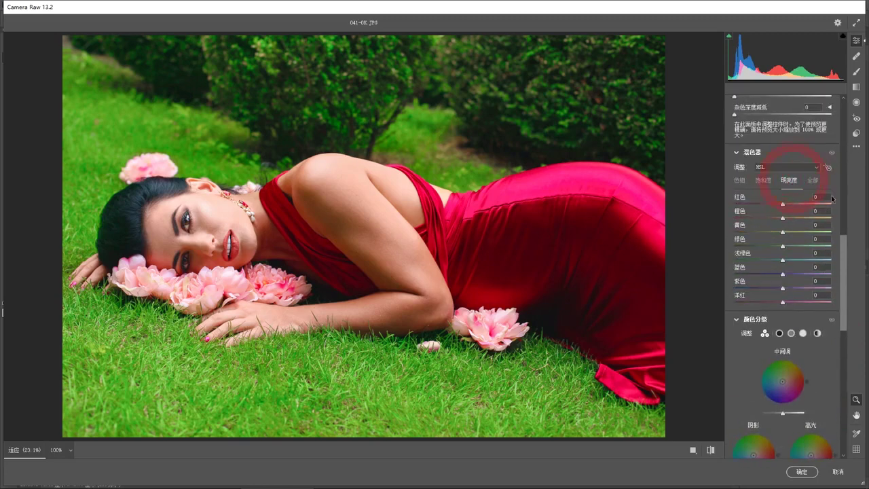
{"action": "left_click", "coordinate": [828, 167]}
{"action": "left_click_drag", "start_coordinate": [326, 345], "coordinate": [321, 345]}
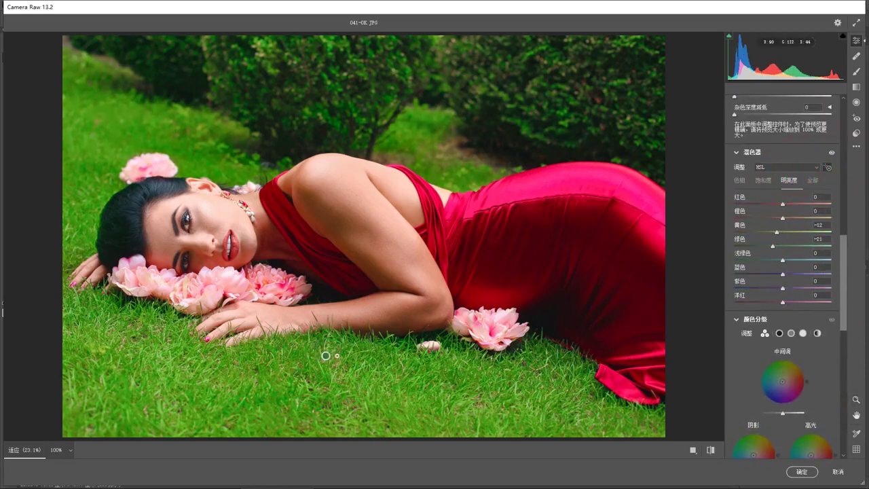
{"action": "left_click_drag", "start_coordinate": [203, 385], "coordinate": [196, 385]}
{"action": "left_click_drag", "start_coordinate": [164, 141], "coordinate": [160, 145]}
Step: Desaturate the grass greens and shift the grass's Green and Yellow hues
{"action": "left_click", "coordinate": [765, 180]}
{"action": "left_click_drag", "start_coordinate": [208, 170], "coordinate": [163, 153]}
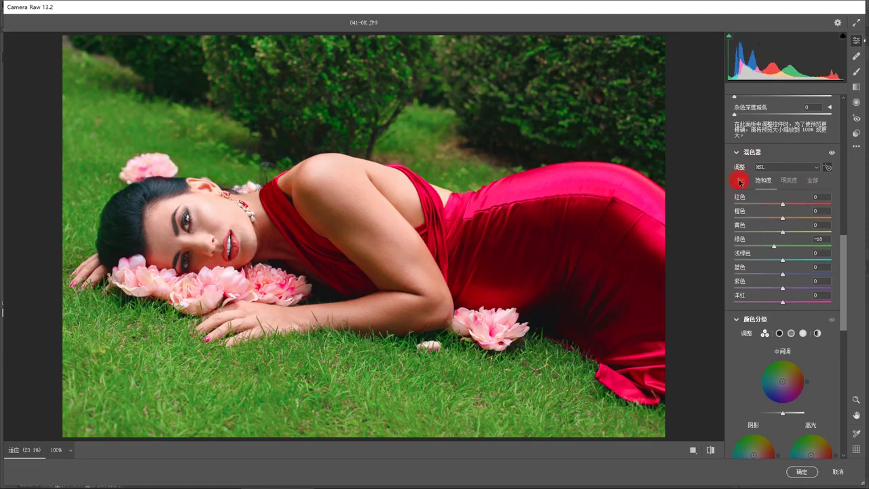
{"action": "left_click", "coordinate": [740, 182]}
{"action": "left_click", "coordinate": [331, 349]}
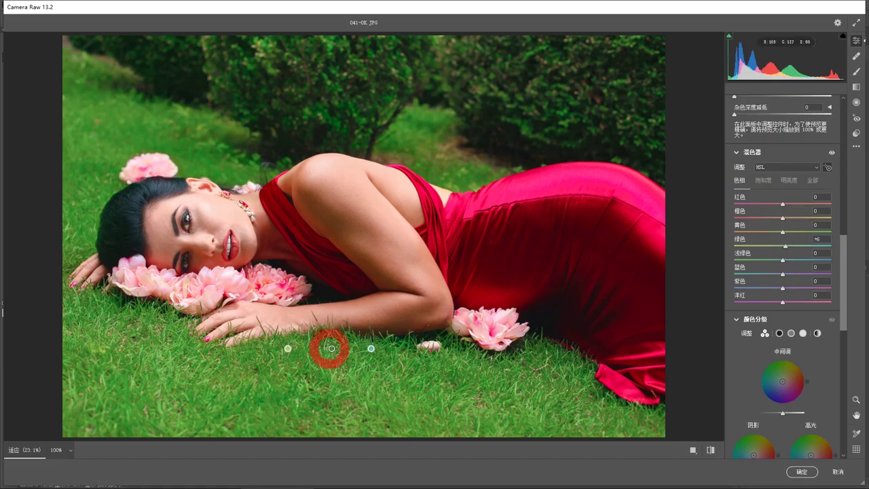
{"action": "left_click_drag", "start_coordinate": [331, 349], "coordinate": [320, 349]}
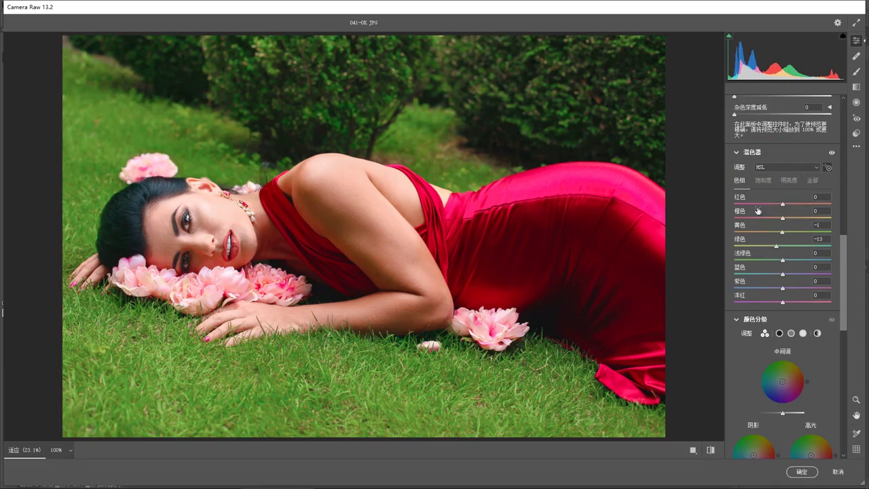
{"action": "left_click_drag", "start_coordinate": [752, 235], "coordinate": [754, 232]}
Step: Lower Orange saturation, raise Orange luminance to +12, and set Red luminance to -10
{"action": "left_click", "coordinate": [764, 181]}
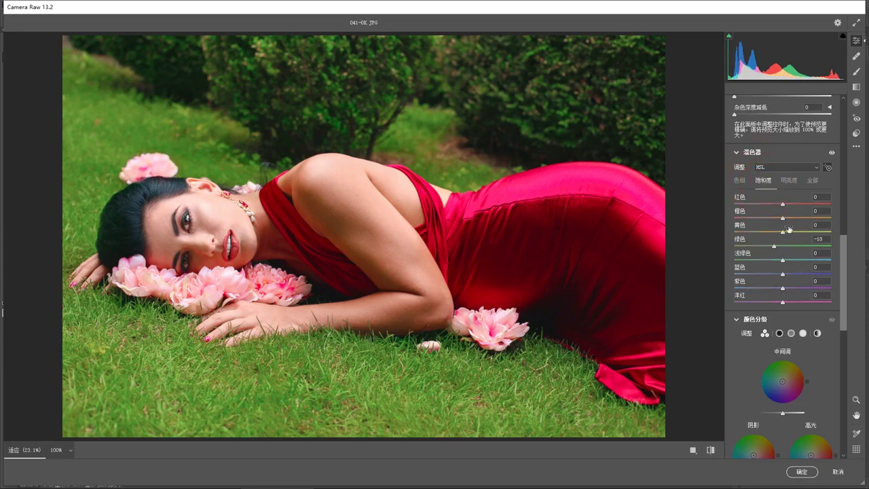
{"action": "left_click", "coordinate": [775, 219]}
{"action": "left_click", "coordinate": [787, 182]}
{"action": "left_click", "coordinate": [788, 218]}
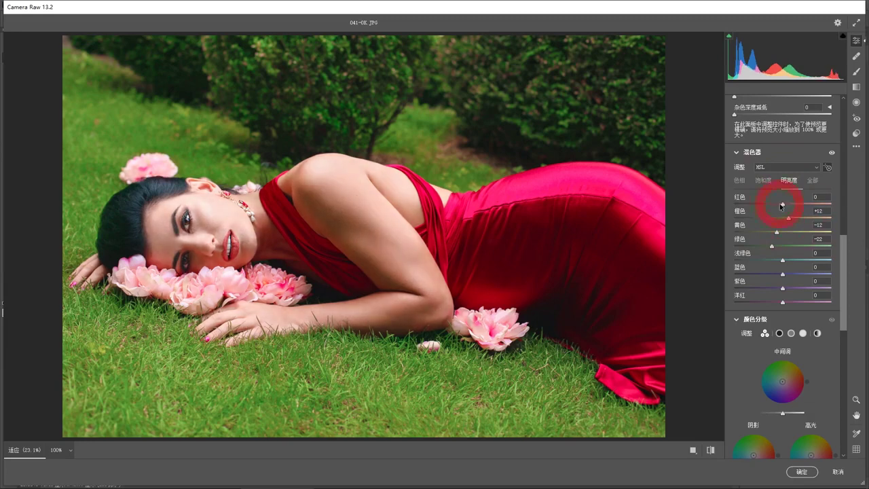
{"action": "left_click", "coordinate": [776, 206]}
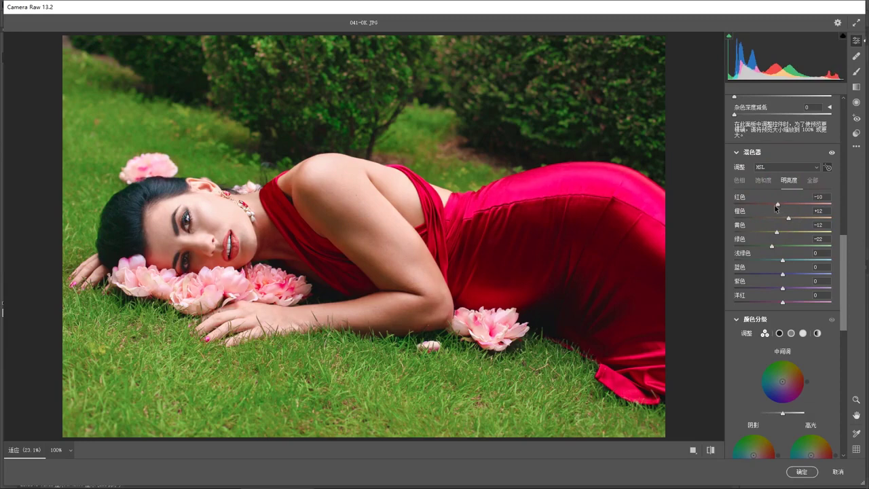
Step: Grade the shadows to hue 35, saturation 18, set Balance +17, and apply the Camera Raw edits
{"action": "left_click_drag", "start_coordinate": [845, 243], "coordinate": [846, 302]}
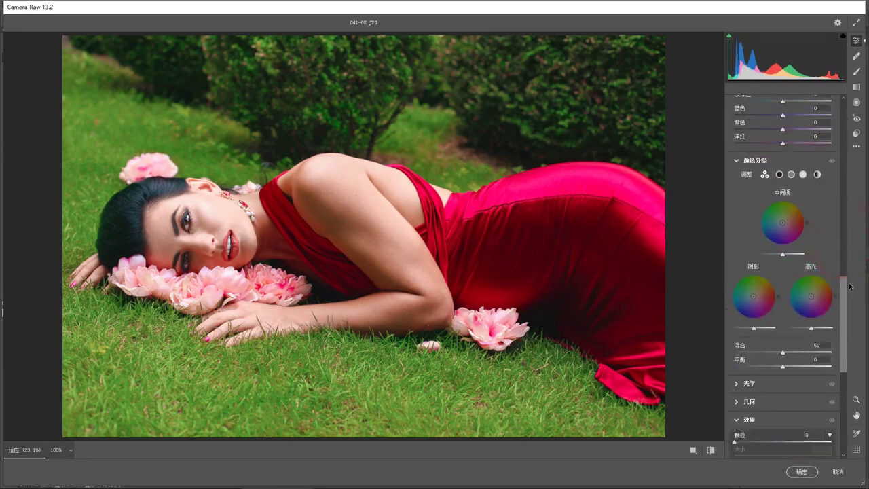
{"action": "scroll", "coordinate": [788, 285], "scroll_direction": "up", "scroll_amount": 3}
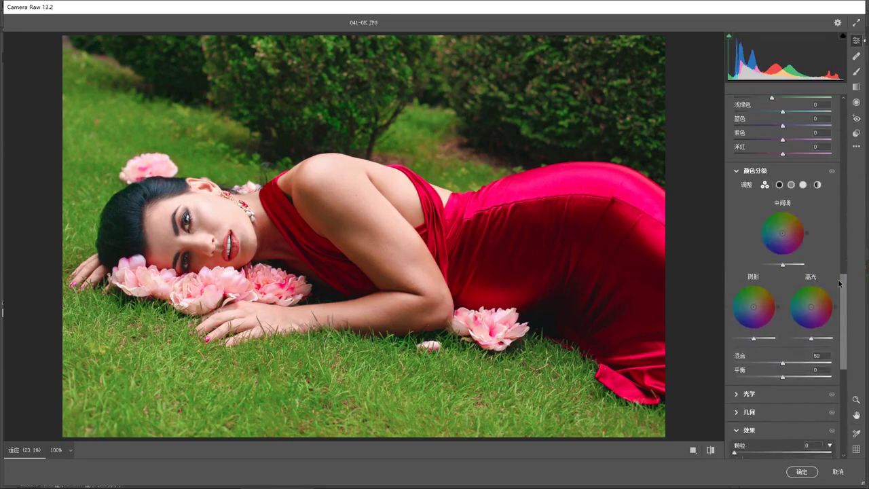
{"action": "mouse_move", "coordinate": [811, 309]}
{"action": "left_mouse_down"}
{"action": "mouse_move", "coordinate": [759, 307]}
{"action": "mouse_move", "coordinate": [773, 294]}
{"action": "mouse_move", "coordinate": [756, 305]}
{"action": "left_mouse_up"}
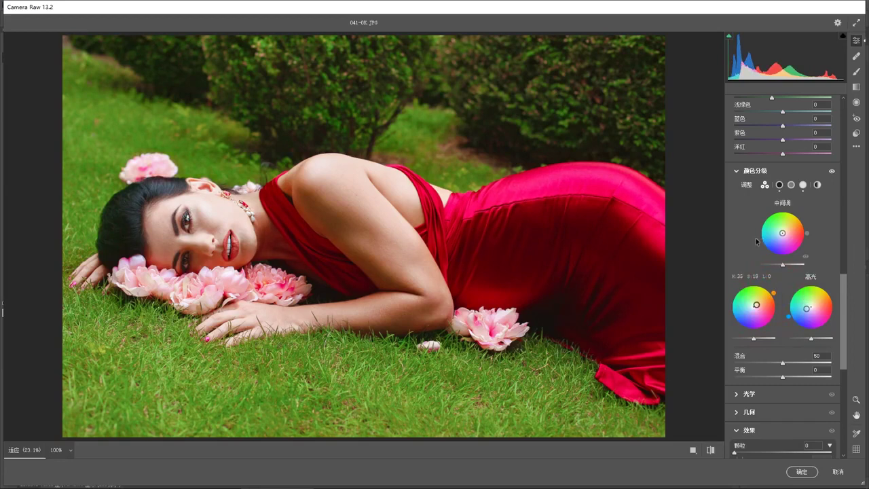
{"action": "left_click_drag", "start_coordinate": [782, 376], "coordinate": [792, 378]}
{"action": "left_click", "coordinate": [802, 471]}
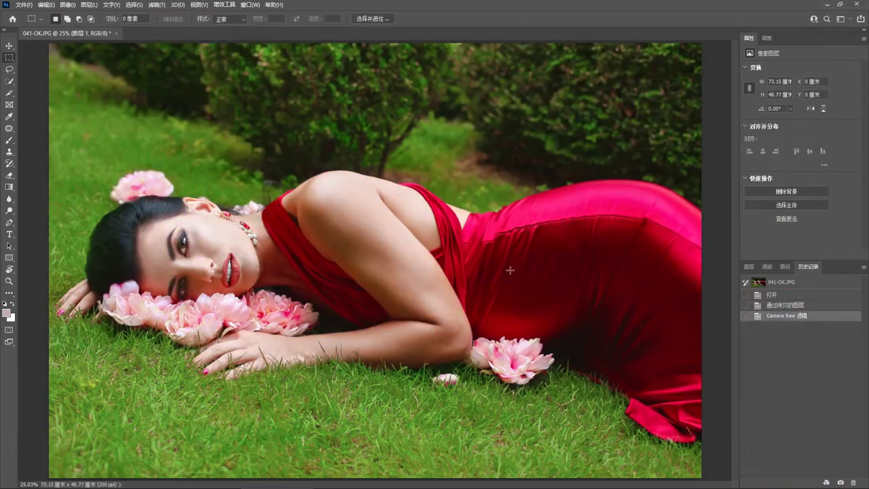
Step: Switch to the Mixer Brush and smooth the forehead skin with sampled skin tones
{"action": "right_click", "coordinate": [8, 140]}
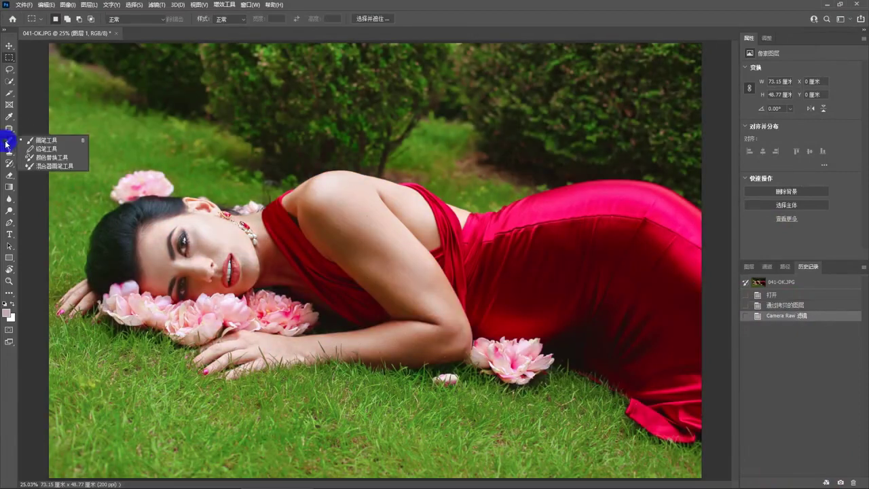
{"action": "left_click", "coordinate": [38, 163]}
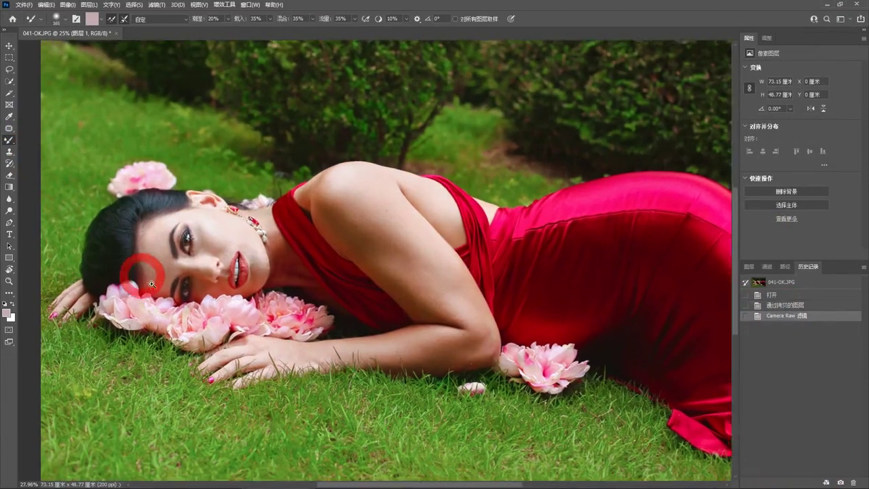
{"action": "scroll", "coordinate": [168, 246], "scroll_direction": "up", "scroll_amount": 2}
{"action": "left_click", "coordinate": [157, 253], "text": "alt"}
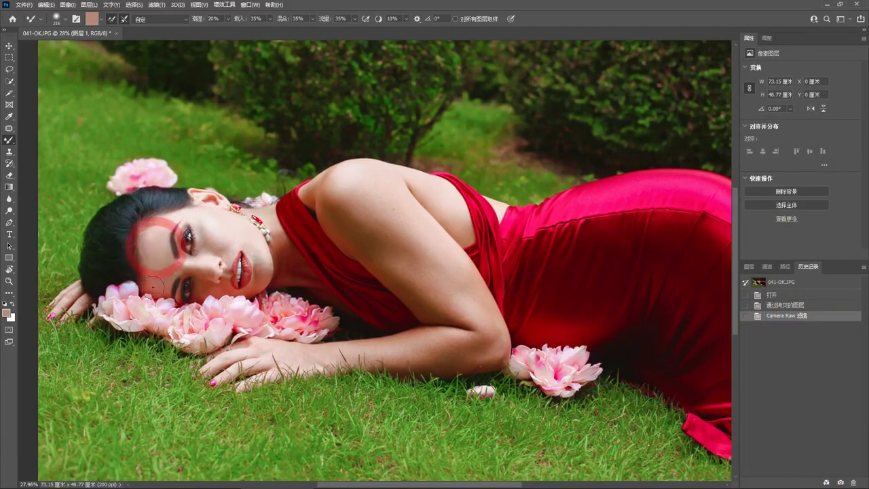
{"action": "left_click", "coordinate": [158, 254]}
{"action": "left_click", "coordinate": [158, 253]}
{"action": "left_click", "coordinate": [158, 253], "text": "alt"}
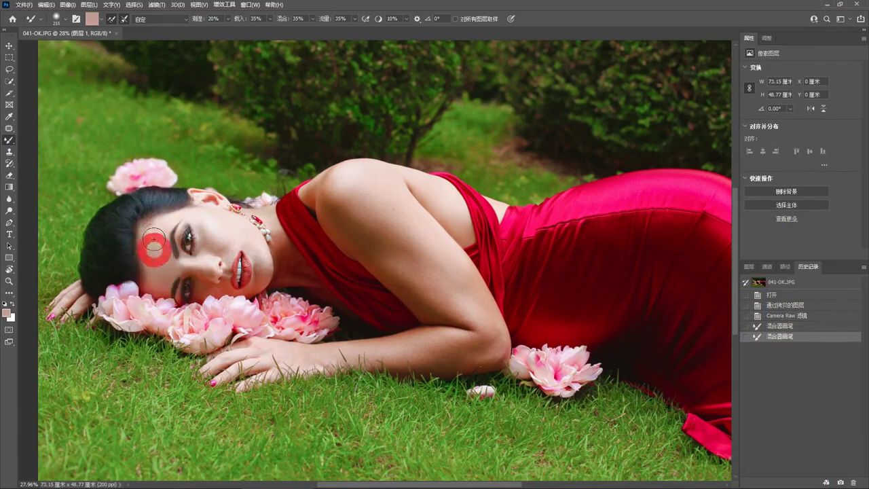
{"action": "left_click", "coordinate": [158, 251]}
{"action": "left_click", "coordinate": [158, 252]}
Step: Blend the skin around the eye, across the cheek and around the mouth
{"action": "left_click", "coordinate": [209, 216], "text": "alt"}
{"action": "left_click", "coordinate": [206, 253]}
{"action": "left_click", "coordinate": [207, 253]}
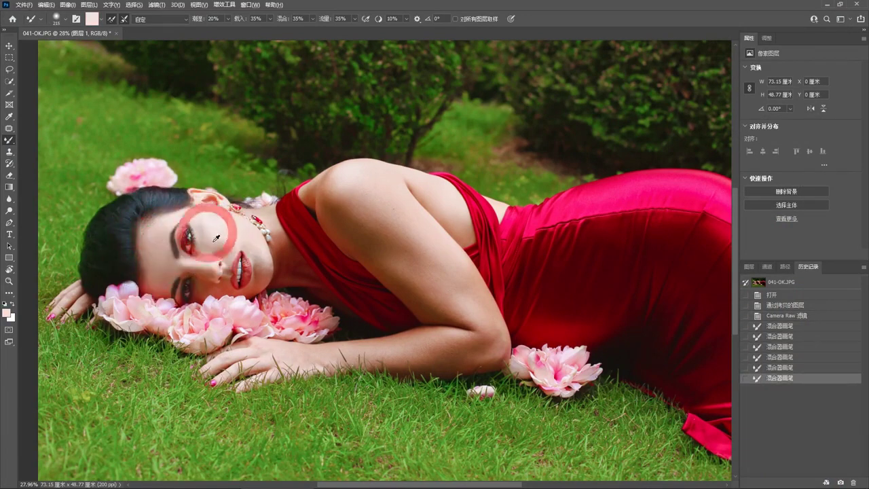
{"action": "left_click", "coordinate": [216, 226], "text": "alt"}
{"action": "left_click", "coordinate": [213, 231]}
{"action": "left_click", "coordinate": [210, 219]}
{"action": "left_click", "coordinate": [220, 224]}
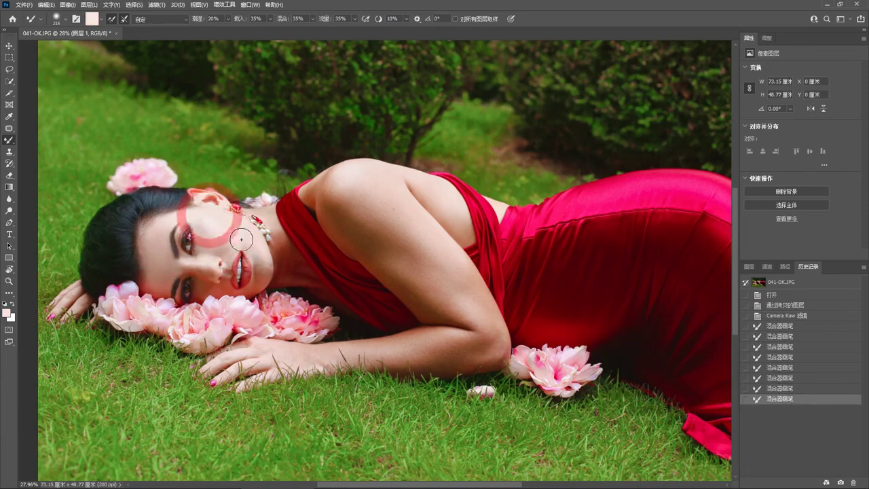
{"action": "left_click", "coordinate": [248, 237]}
{"action": "left_click_drag", "start_coordinate": [248, 237], "coordinate": [260, 258]}
Step: Resample cheek skin tones and blend the skin across the cheek and nose
{"action": "left_click", "coordinate": [256, 255]}
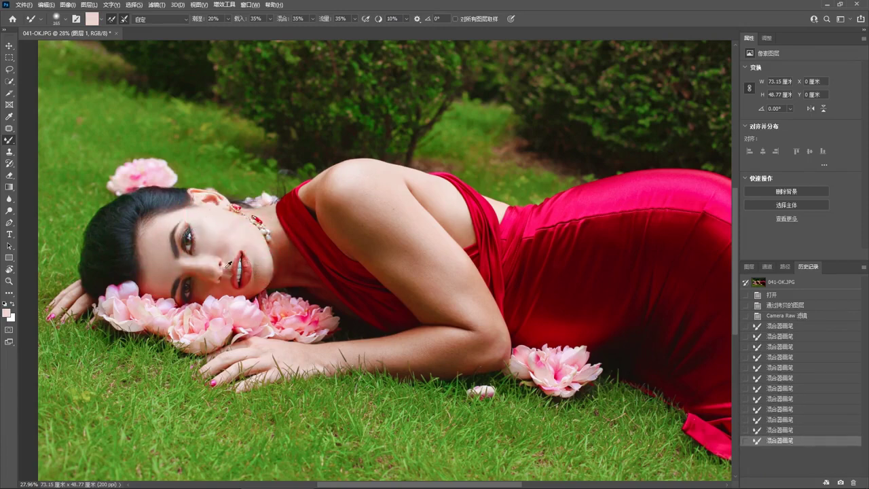
{"action": "left_click", "coordinate": [218, 234], "text": "alt"}
{"action": "left_click", "coordinate": [221, 240]}
{"action": "left_click", "coordinate": [221, 241], "text": "alt"}
{"action": "left_click", "coordinate": [222, 241]}
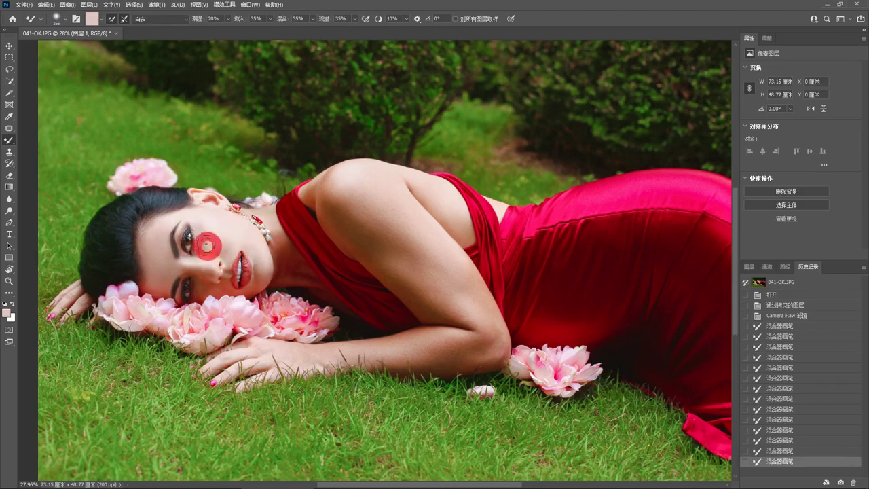
{"action": "left_click_drag", "start_coordinate": [208, 233], "coordinate": [187, 279]}
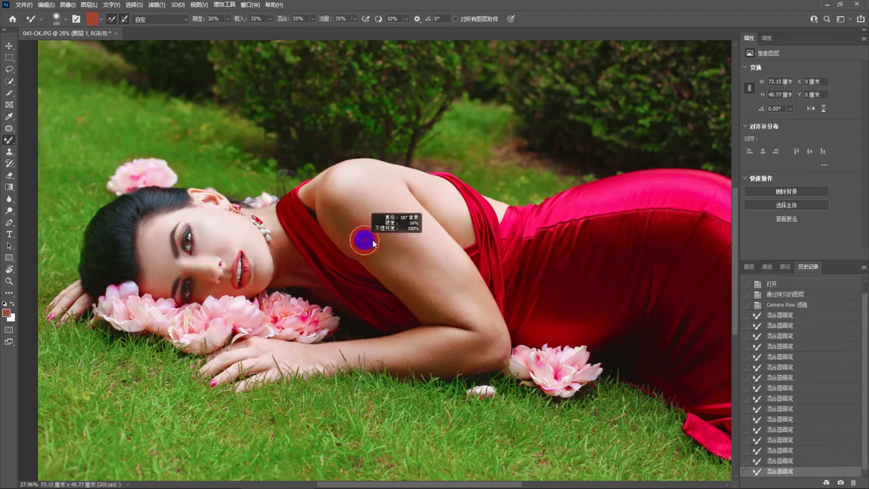
Step: Sample shoulder skin tones and blend the skin on the shoulder and down the upper arm
{"action": "left_click", "coordinate": [365, 198], "text": "alt"}
{"action": "left_click", "coordinate": [370, 207]}
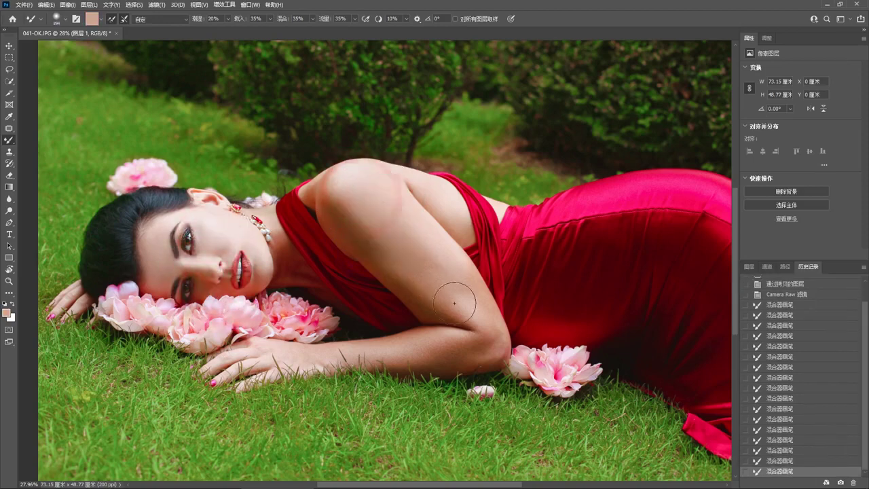
{"action": "left_click", "coordinate": [393, 229]}
{"action": "left_click", "coordinate": [432, 280]}
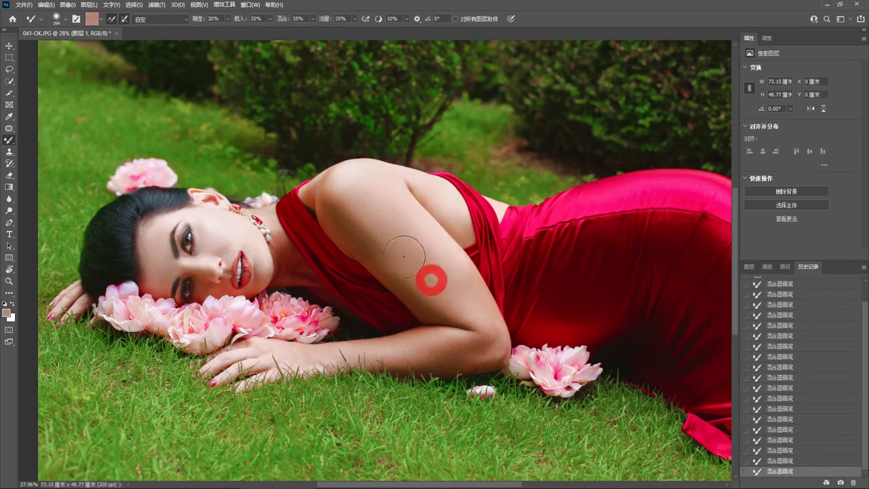
{"action": "left_click", "coordinate": [355, 189]}
{"action": "left_click", "coordinate": [351, 203]}
{"action": "left_click", "coordinate": [349, 188]}
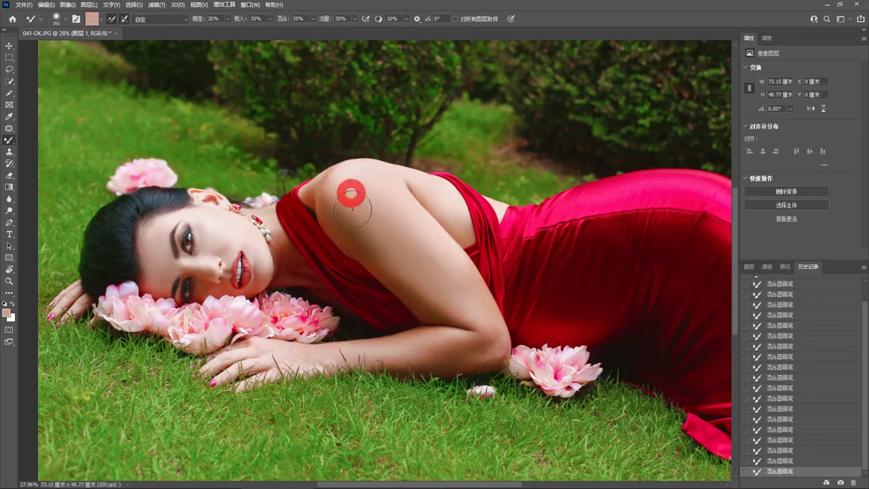
{"action": "left_click", "coordinate": [390, 248]}
{"action": "left_click", "coordinate": [422, 266]}
Step: Blend the skin on the forearm and elbow, then resmooth the upper arm
{"action": "left_click_drag", "start_coordinate": [464, 316], "coordinate": [442, 281]}
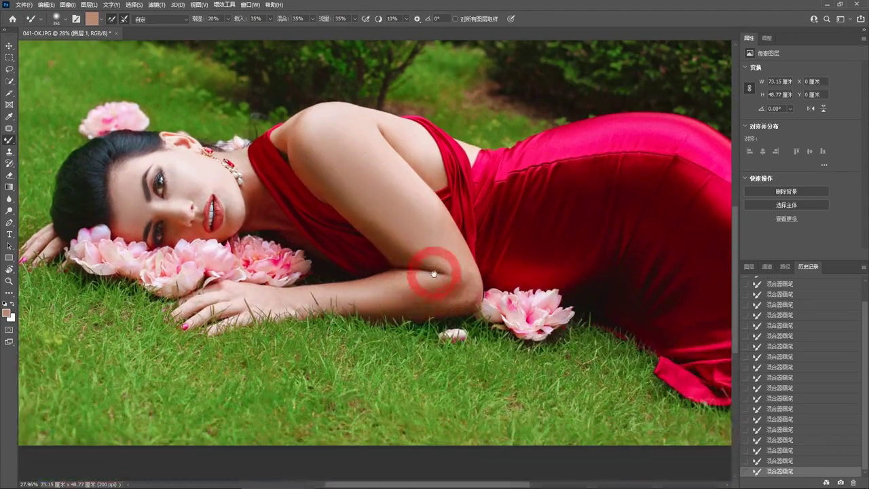
{"action": "left_click", "coordinate": [368, 295]}
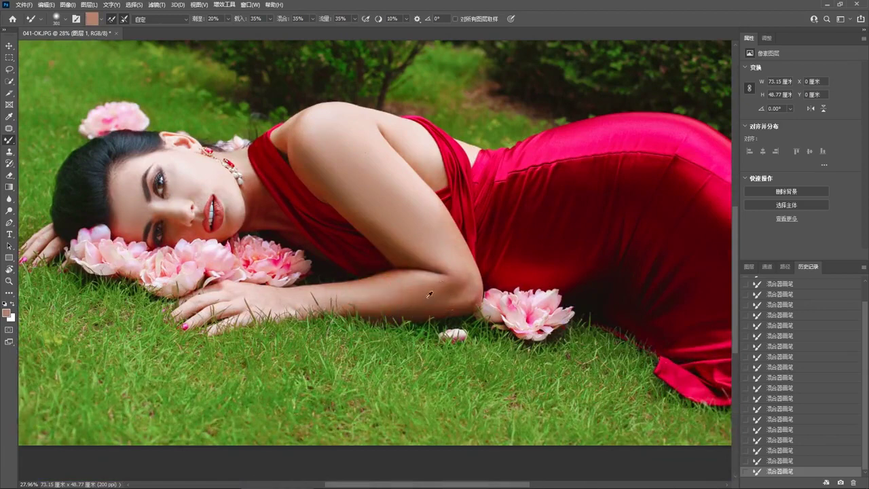
{"action": "left_click", "coordinate": [387, 292]}
{"action": "left_click", "coordinate": [447, 256], "text": "alt"}
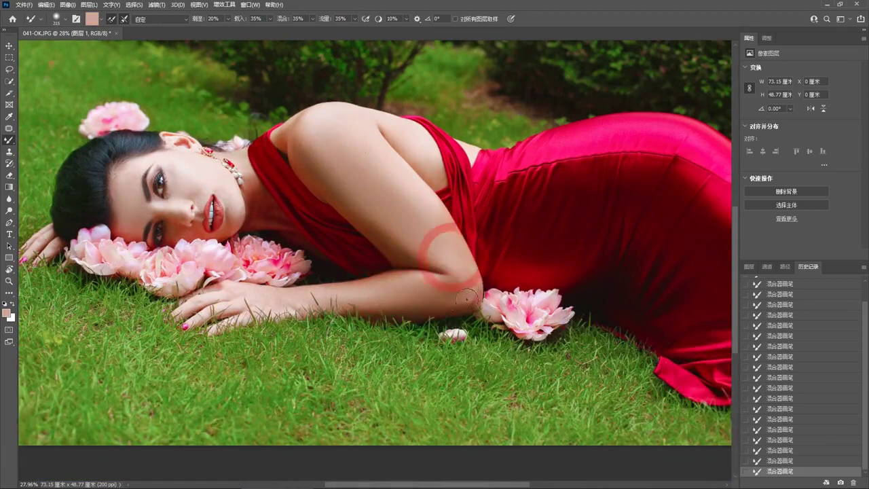
{"action": "left_click", "coordinate": [428, 290]}
{"action": "left_click", "coordinate": [426, 238]}
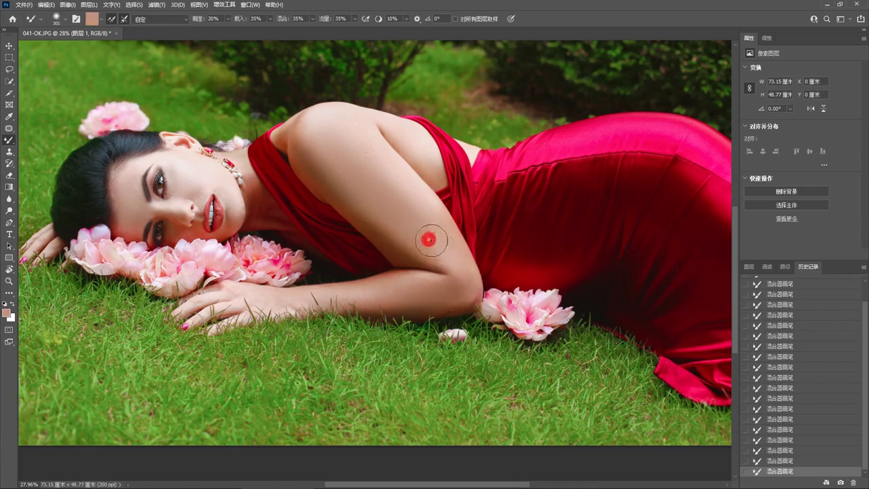
{"action": "left_click", "coordinate": [370, 201]}
{"action": "left_click", "coordinate": [417, 214], "text": "alt"}
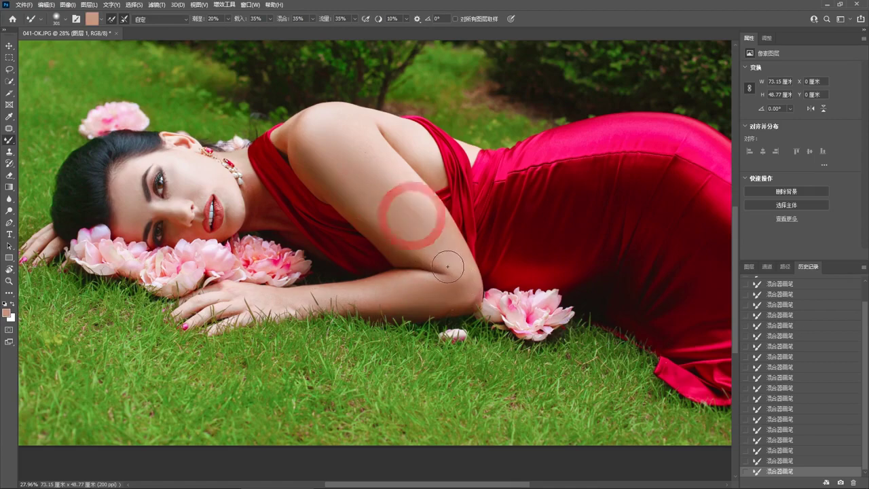
{"action": "left_click", "coordinate": [398, 221]}
{"action": "left_click", "coordinate": [373, 193]}
Step: Smooth the skin on the neck, along the arm and over the shoulder
{"action": "scroll", "coordinate": [263, 196], "scroll_direction": "up", "scroll_amount": 2}
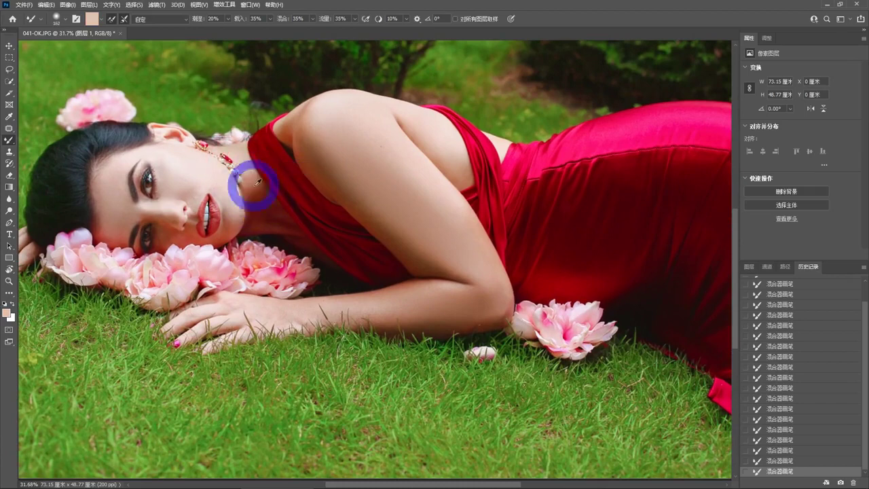
{"action": "left_click", "coordinate": [258, 195], "text": "alt"}
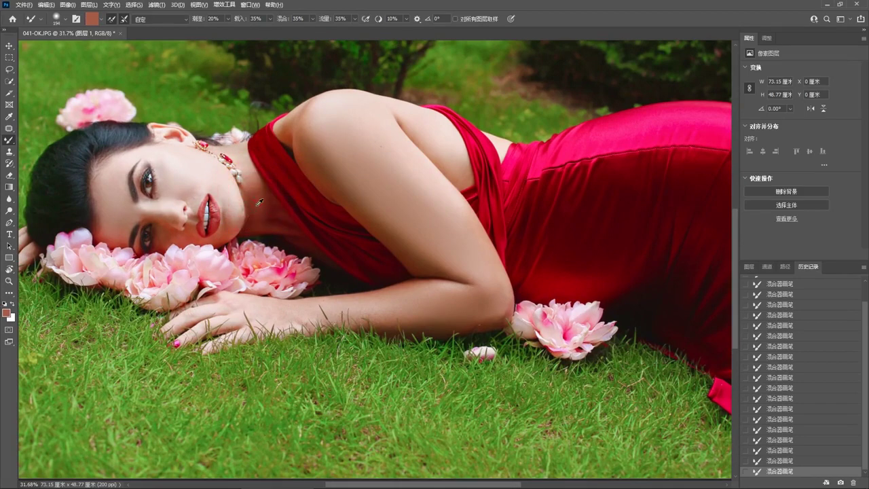
{"action": "left_click", "coordinate": [258, 199], "text": "alt"}
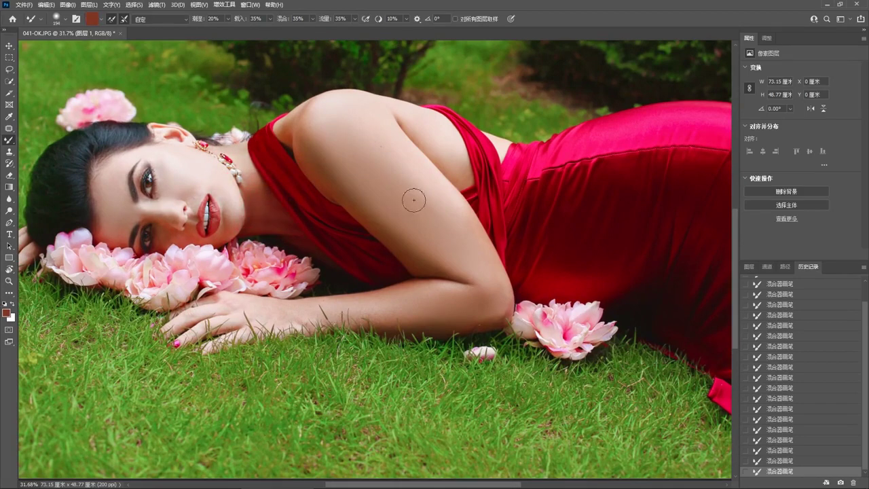
{"action": "left_click", "coordinate": [421, 151], "text": "alt"}
{"action": "left_click", "coordinate": [439, 144], "text": "alt"}
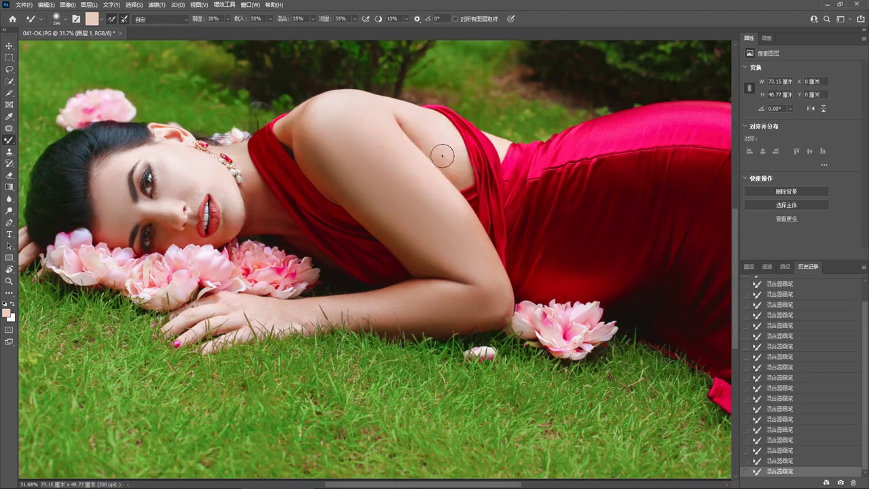
{"action": "left_click", "coordinate": [427, 140], "text": "alt"}
{"action": "left_click", "coordinate": [338, 140], "text": "alt"}
{"action": "left_click", "coordinate": [296, 133], "text": "alt"}
{"action": "left_click", "coordinate": [325, 117], "text": "alt"}
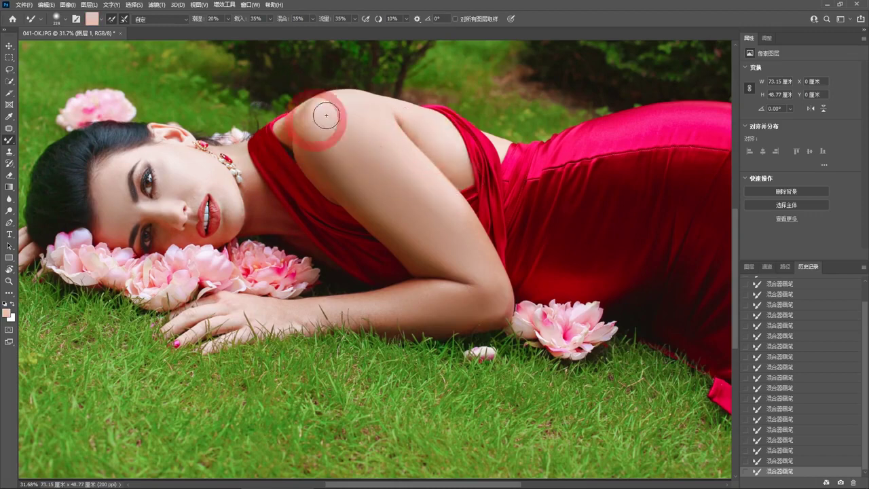
{"action": "left_click", "coordinate": [319, 145], "text": "alt"}
{"action": "left_click", "coordinate": [330, 126], "text": "alt"}
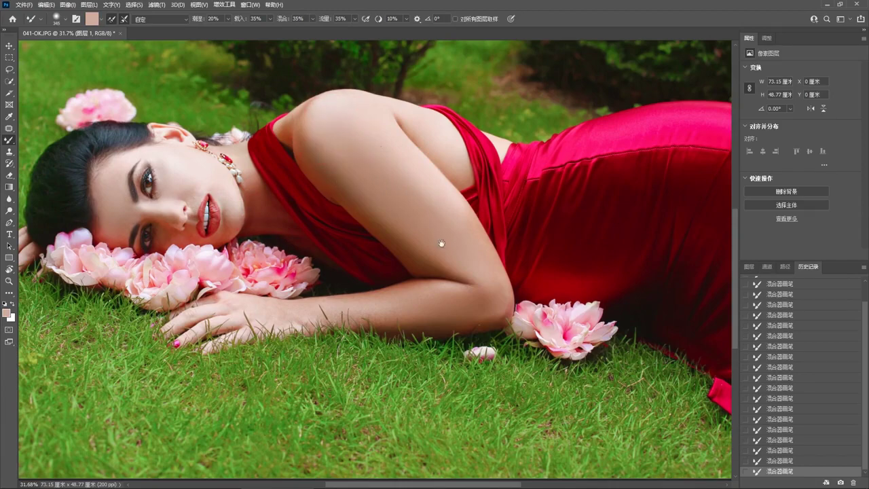
Step: Zoom out and blend the skin on the lower arm, elbow, forearm and wrist
{"action": "key", "text": "ctrl+minus"}
{"action": "left_click", "coordinate": [424, 272], "text": "alt"}
{"action": "left_click", "coordinate": [423, 330], "text": "alt"}
{"action": "left_click", "coordinate": [444, 310], "text": "alt"}
{"action": "left_click", "coordinate": [440, 342], "text": "alt"}
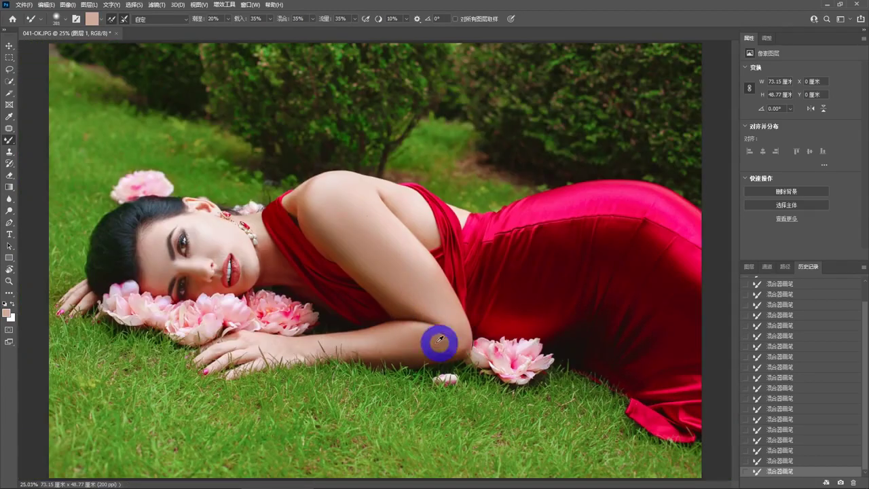
{"action": "left_click", "coordinate": [375, 338], "text": "alt"}
{"action": "left_click", "coordinate": [351, 331], "text": "alt"}
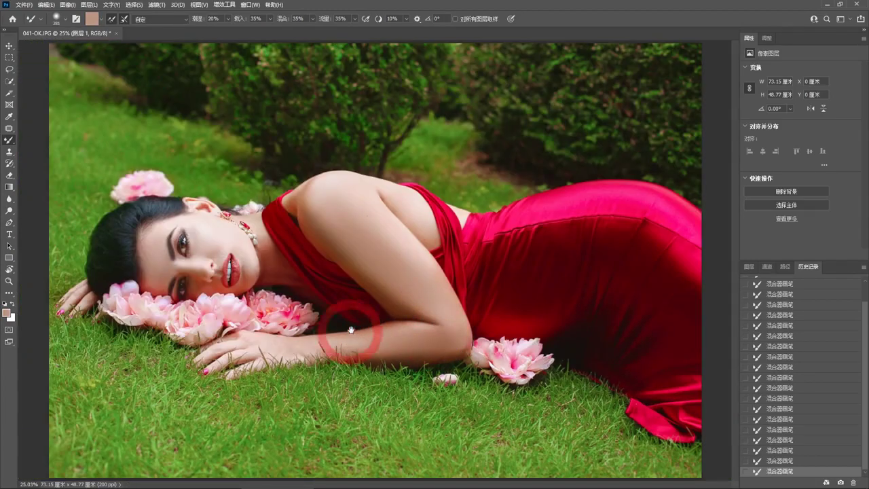
{"action": "left_click", "coordinate": [368, 305], "text": "alt"}
Step: Merge the visible layers and load the RGB channel's luminosity as a selection
{"action": "key", "text": "ctrl+shift+e"}
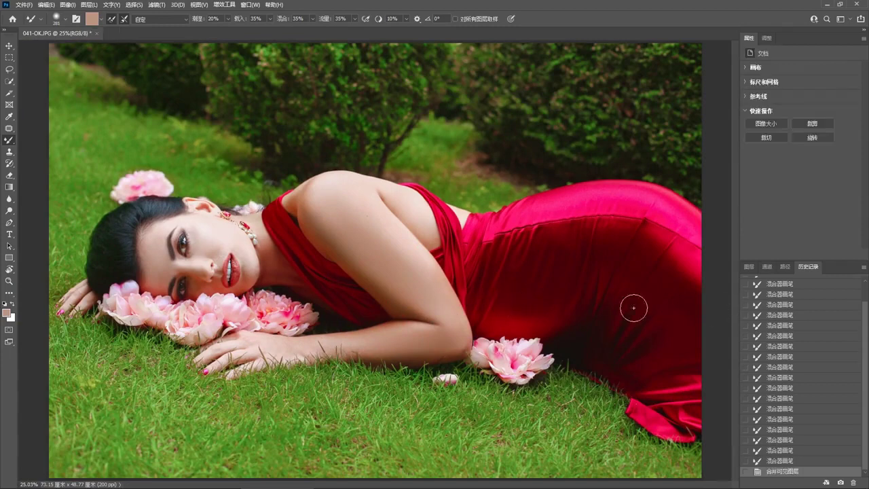
{"action": "scroll", "coordinate": [487, 296], "scroll_direction": "up", "scroll_amount": 1}
{"action": "left_click", "coordinate": [748, 267]}
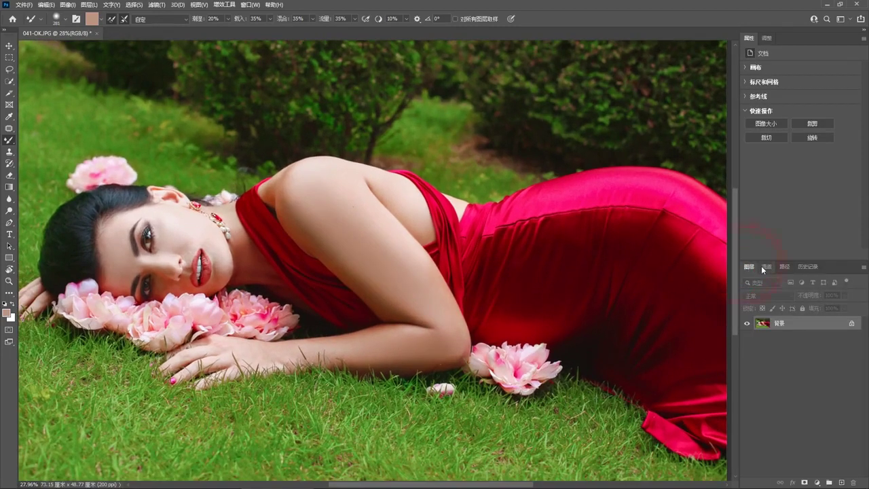
{"action": "left_click", "coordinate": [767, 266]}
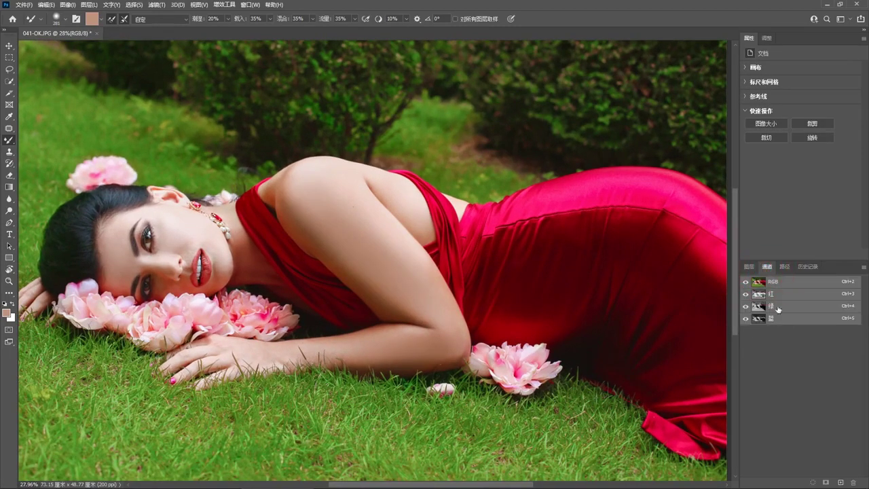
{"action": "left_click", "coordinate": [785, 317], "text": "ctrl"}
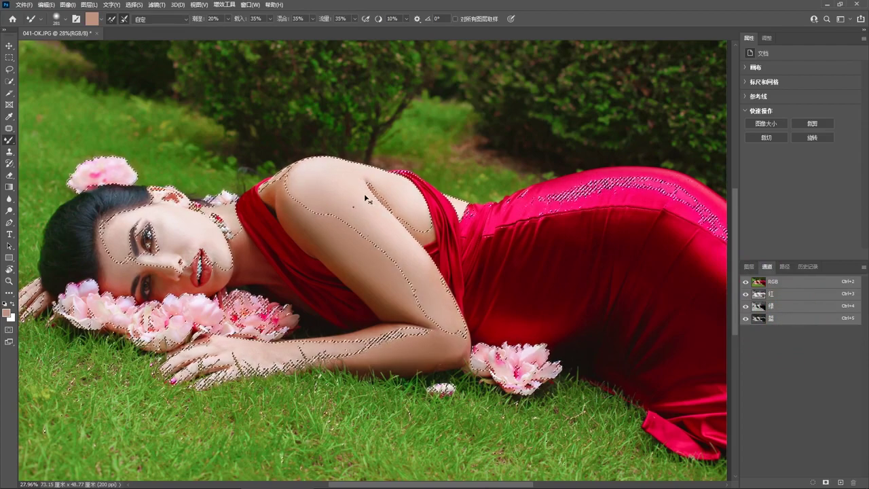
{"action": "left_click", "coordinate": [749, 267]}
{"action": "scroll", "coordinate": [536, 276], "scroll_direction": "down", "scroll_amount": 2, "text": "alt"}
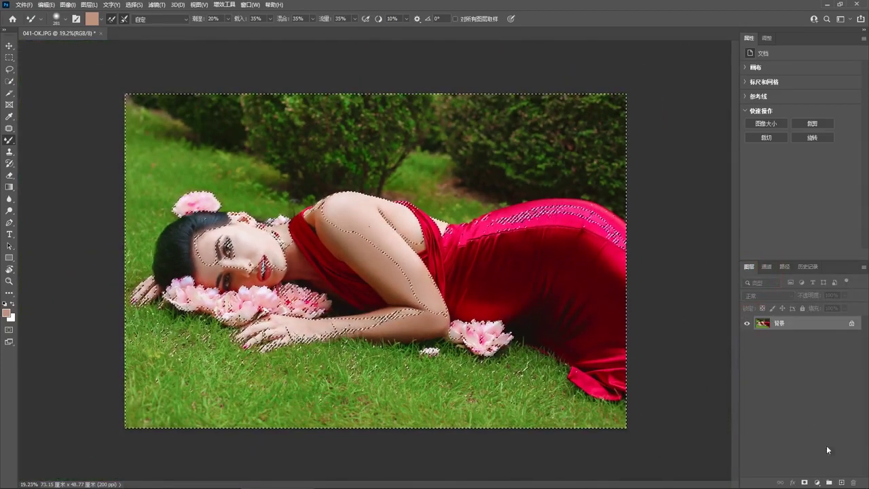
{"action": "left_click", "coordinate": [818, 482]}
Step: Add a Curves layer with a shadow anchor and a point at input 62, output 74, then merge
{"action": "left_click", "coordinate": [830, 368]}
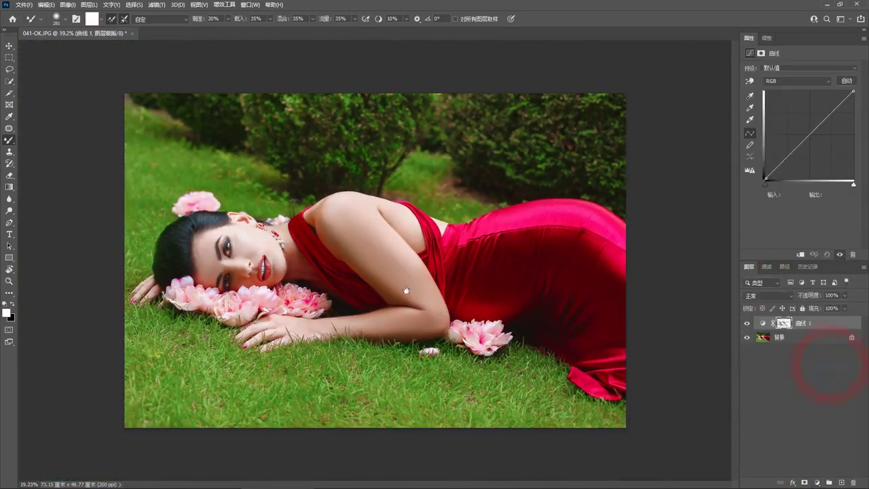
{"action": "scroll", "coordinate": [380, 267], "scroll_direction": "up", "scroll_amount": 1, "text": "alt"}
{"action": "left_click", "coordinate": [792, 143]}
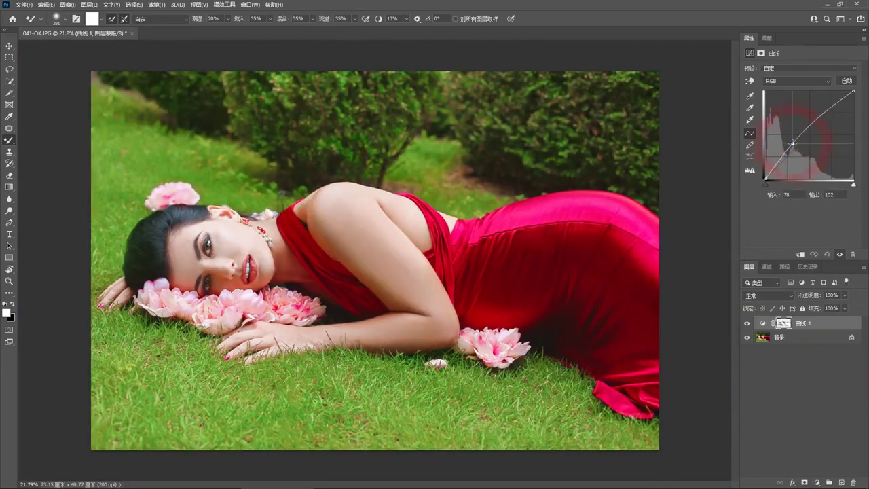
{"action": "left_click", "coordinate": [774, 171]}
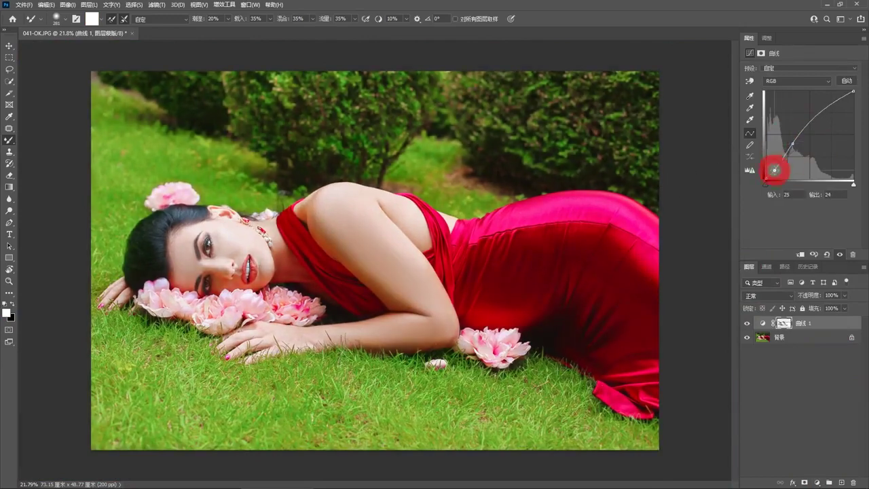
{"action": "left_click_drag", "start_coordinate": [792, 143], "coordinate": [787, 154]}
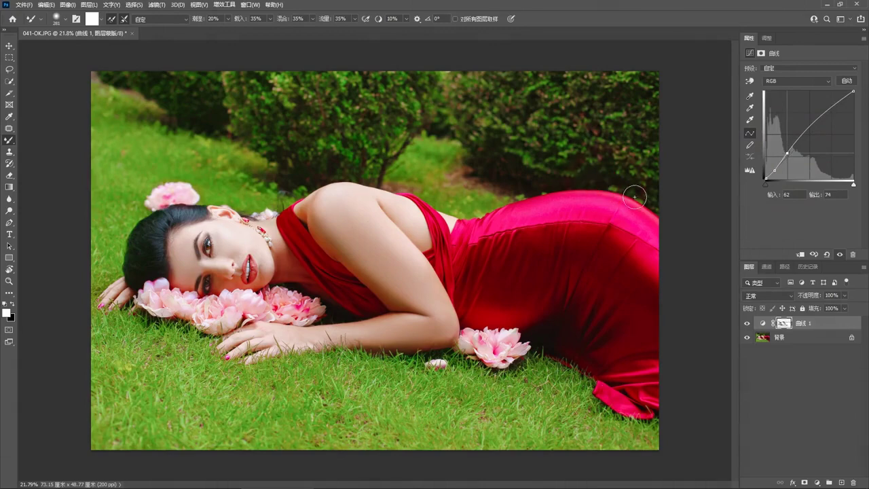
{"action": "key", "text": "ctrl+e"}
{"action": "left_click", "coordinate": [808, 267]}
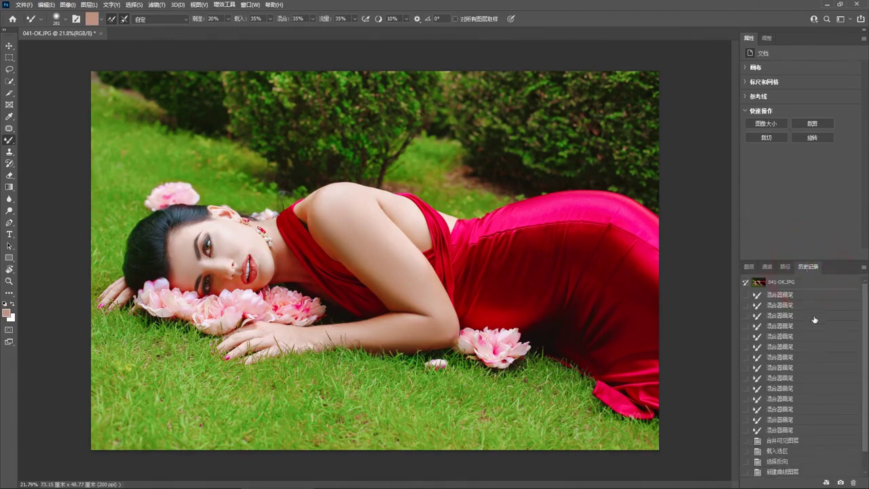
{"action": "left_click", "coordinate": [794, 283]}
{"action": "key", "text": "ctrl+z"}
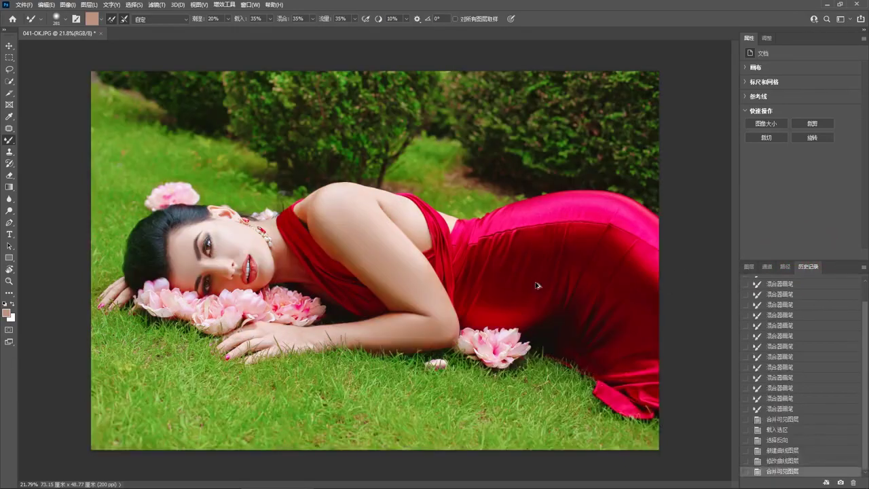
{"action": "key", "text": "ctrl+shift+z"}
{"action": "key", "text": "ctrl+z"}
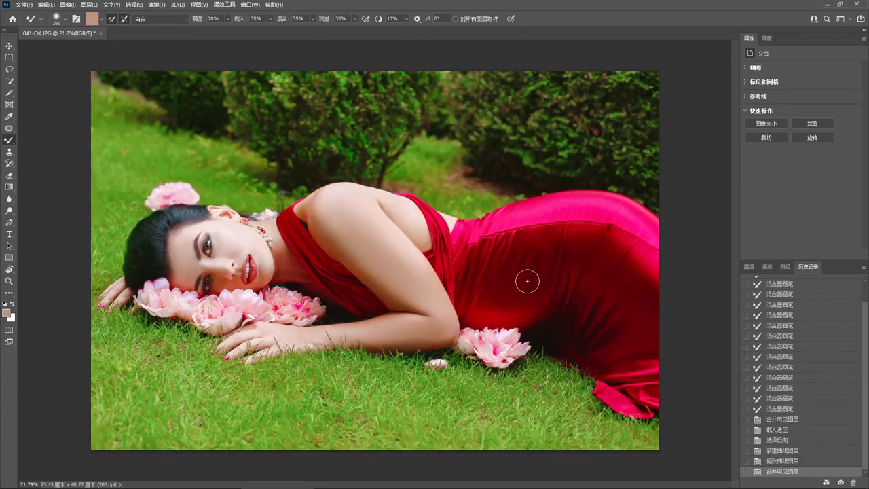